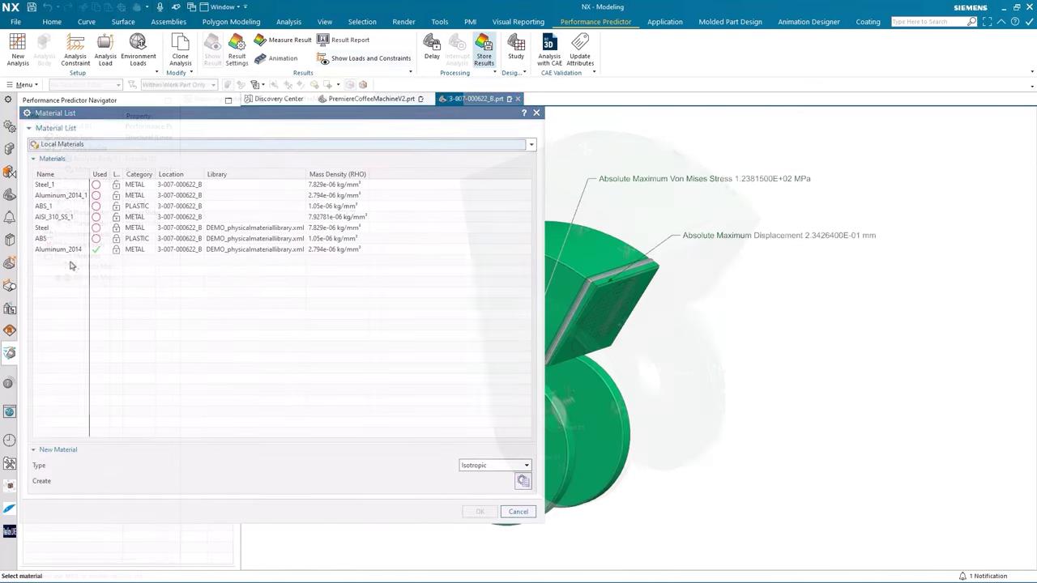
# Step: Select Steel in the Material List and confirm it
pyautogui.click(50, 230)
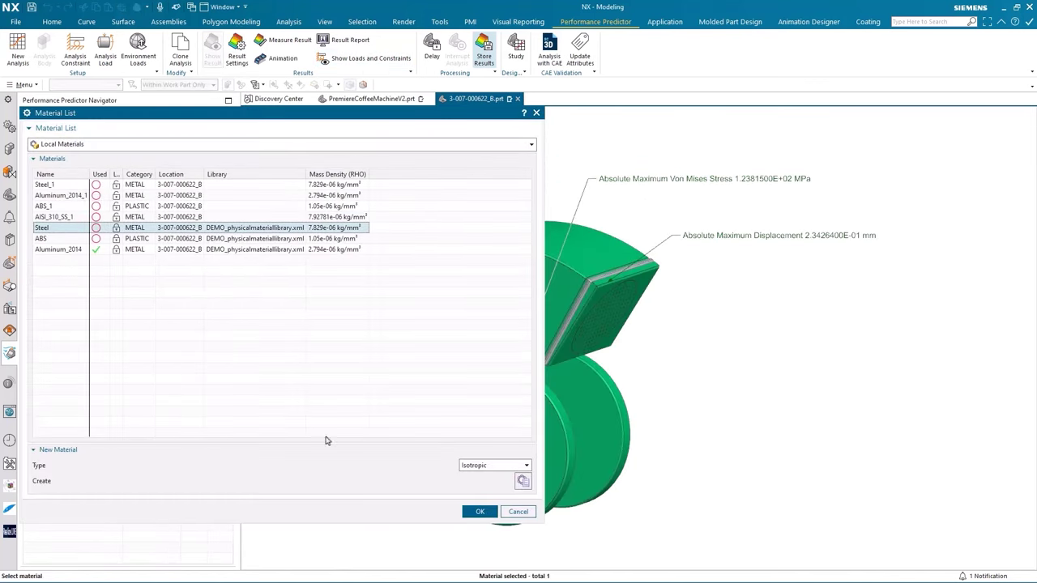
pyautogui.click(478, 512)
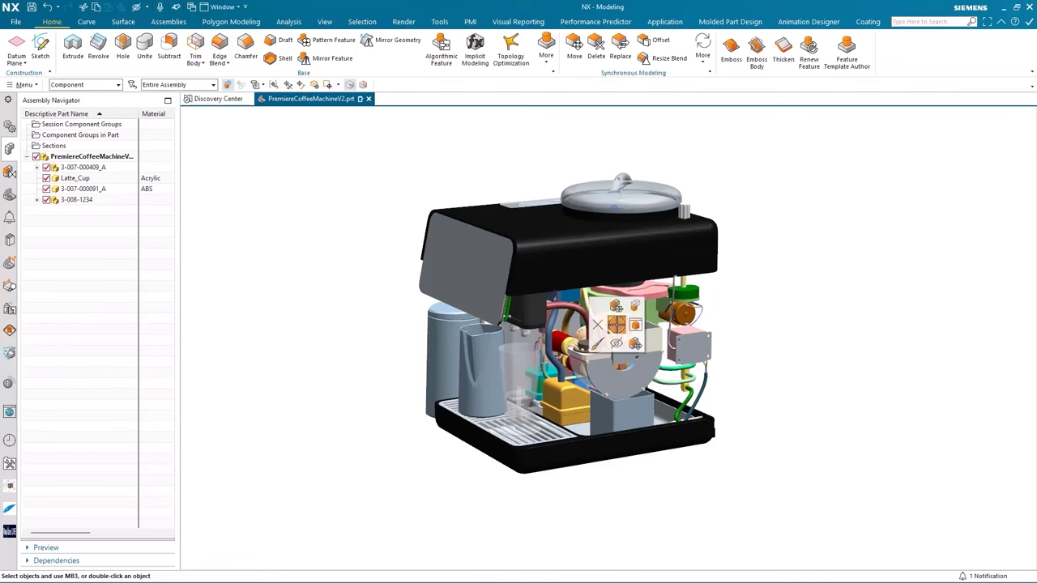
# Step: With the bracket open in its own tab, assign Aluminum_2014 to its body via Assign Materials
pyautogui.click(617, 324)
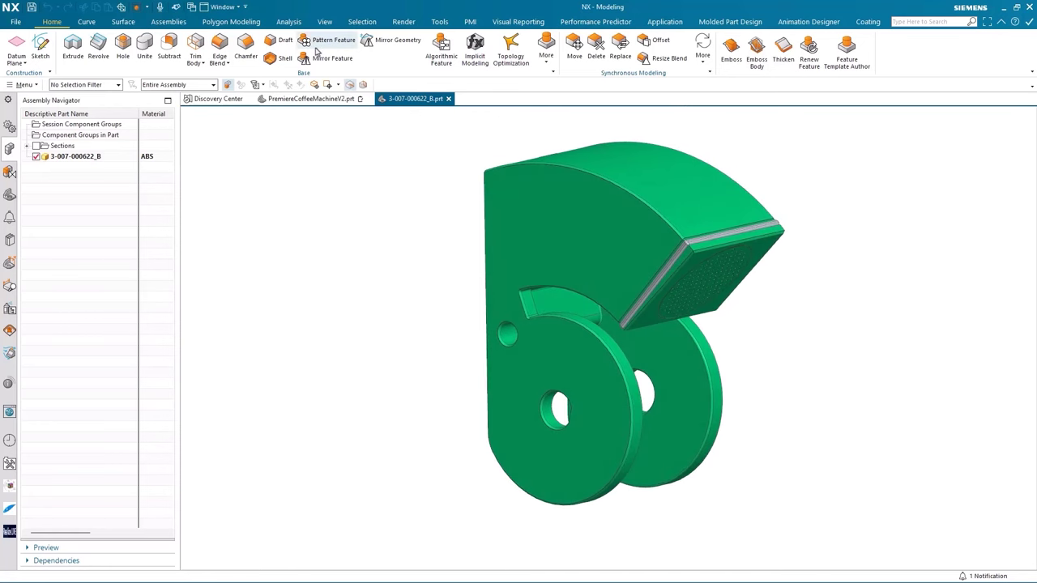
pyautogui.click(290, 22)
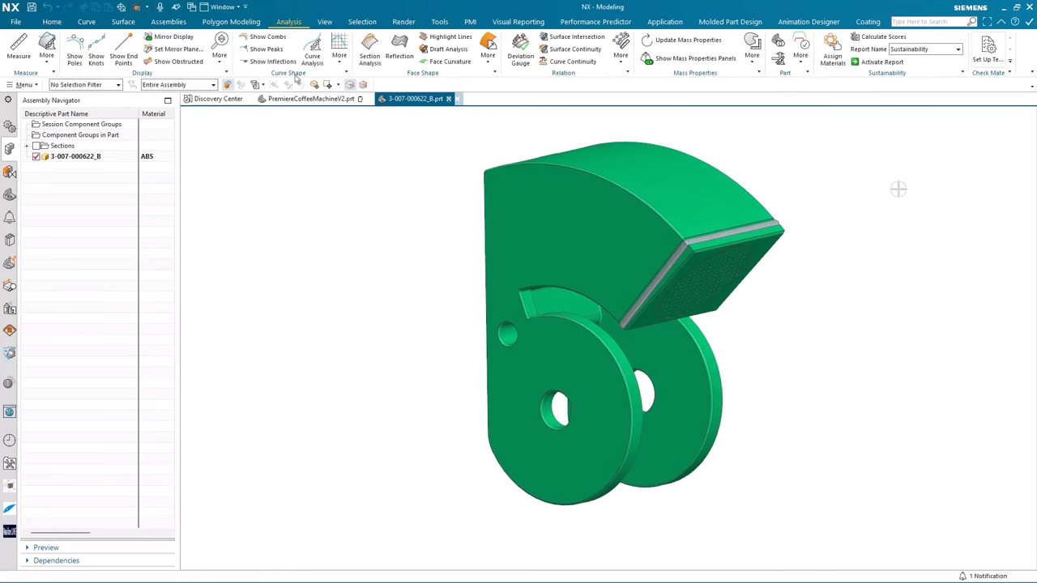
pyautogui.click(833, 55)
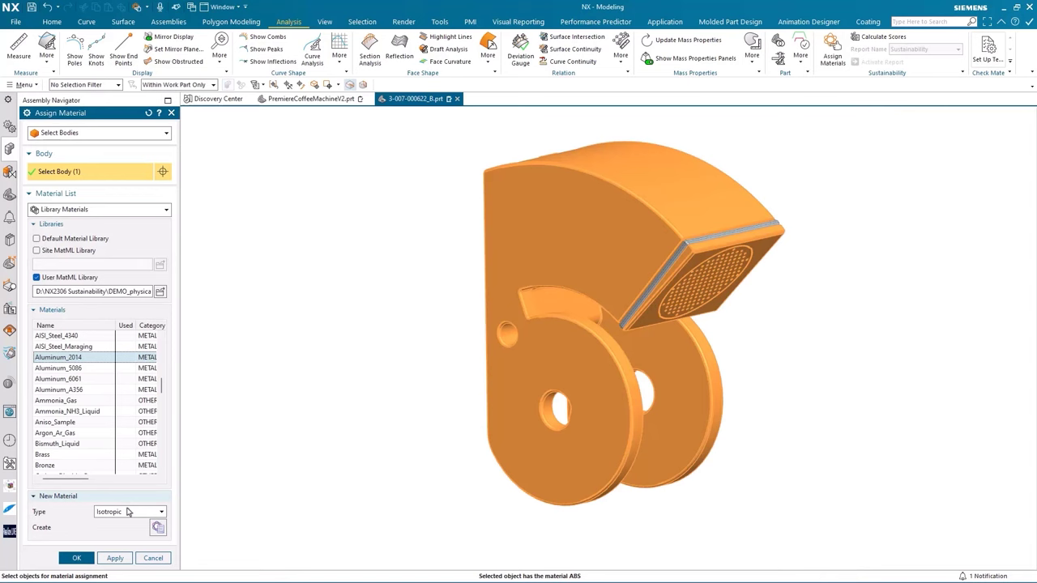
pyautogui.click(77, 559)
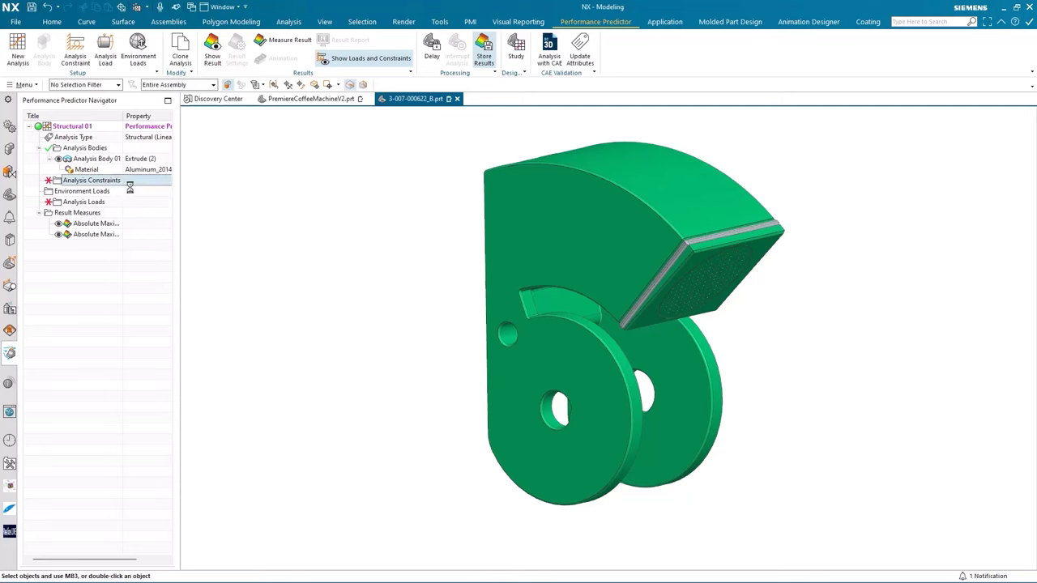
# Step: Apply a Fixed constraint to the bracket's bottom faces
pyautogui.moveTo(486, 381); pyautogui.dragTo(564, 429, button='middle')
pyautogui.click(567, 429)
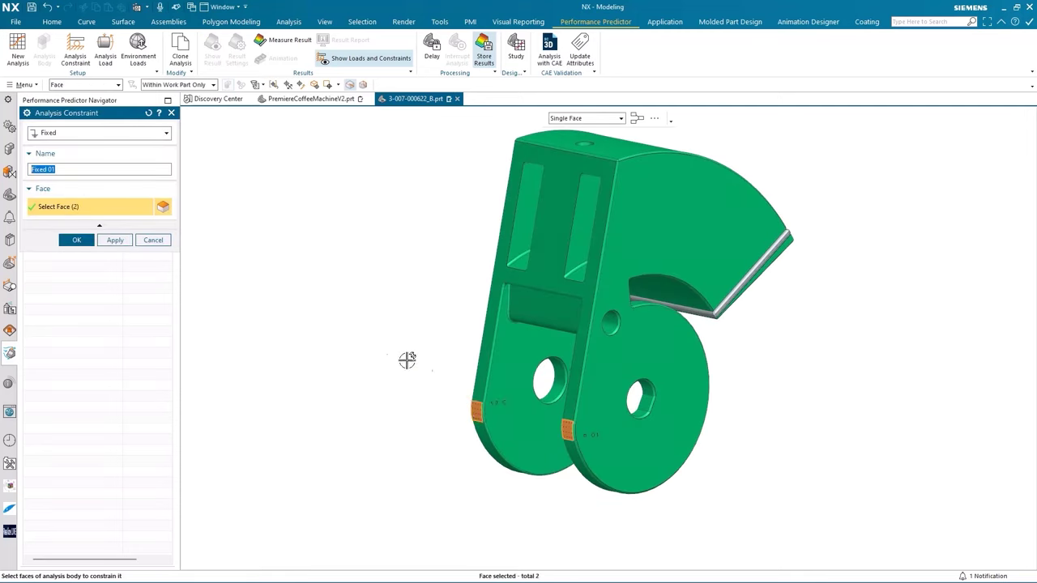
pyautogui.click(116, 240)
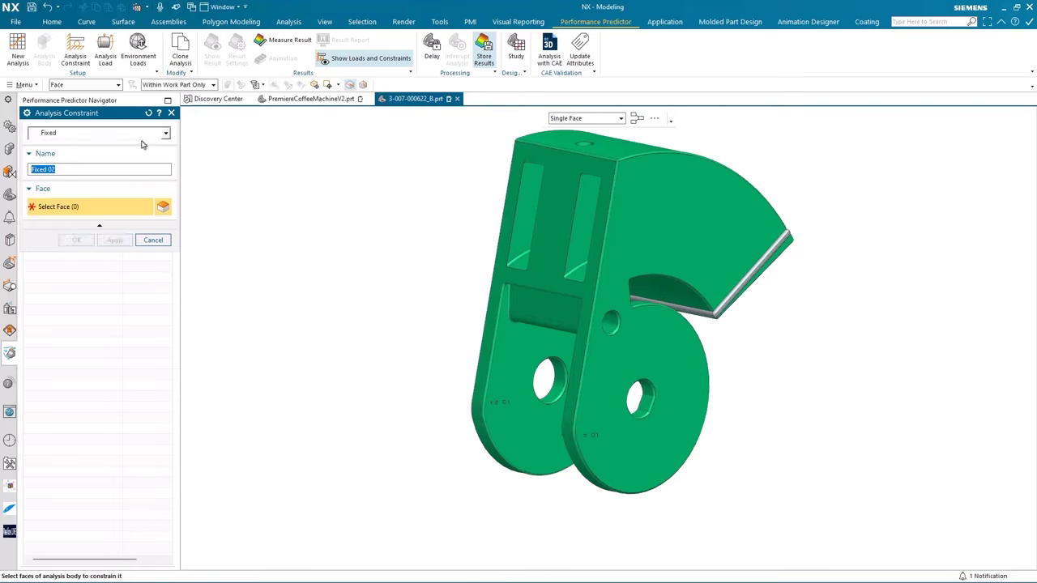
# Step: Add a Pinned constraint on the inner faces of both holes
pyautogui.click(117, 133)
pyautogui.click(49, 156)
pyautogui.moveTo(437, 369); pyautogui.dragTo(502, 425, button='middle')
pyautogui.click(546, 401)
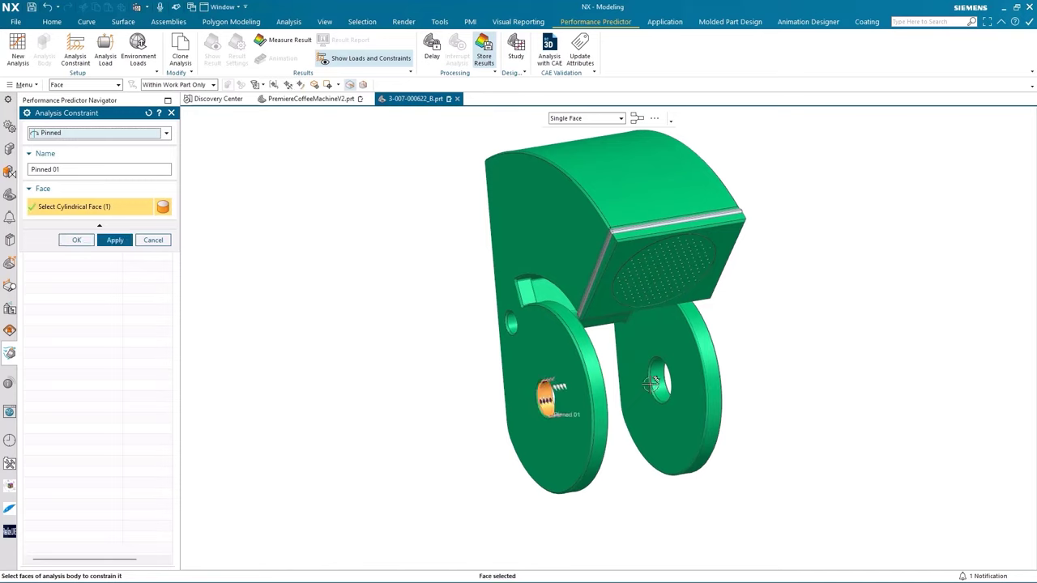
pyautogui.middleClick(367, 303)
# Step: Start a Planar Slider constraint with the bracket's front face in view
pyautogui.click(162, 133)
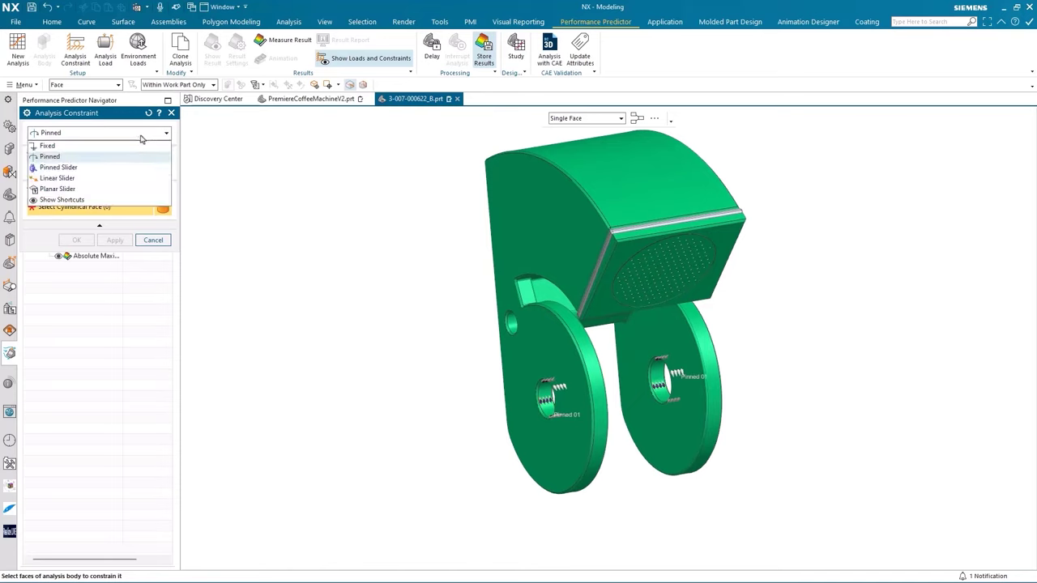
pyautogui.click(59, 189)
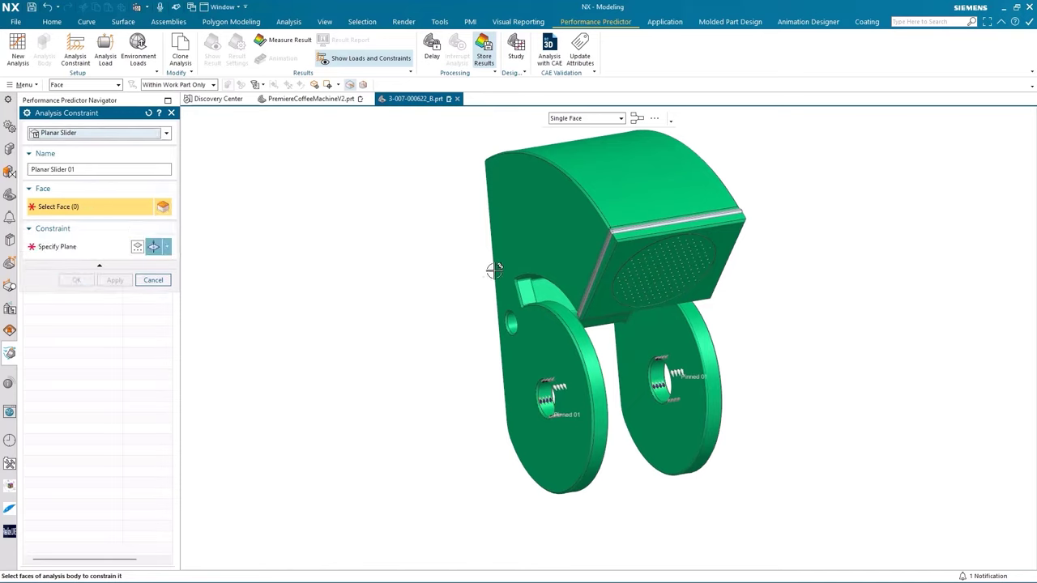
pyautogui.moveTo(463, 258); pyautogui.dragTo(696, 247, button='middle')
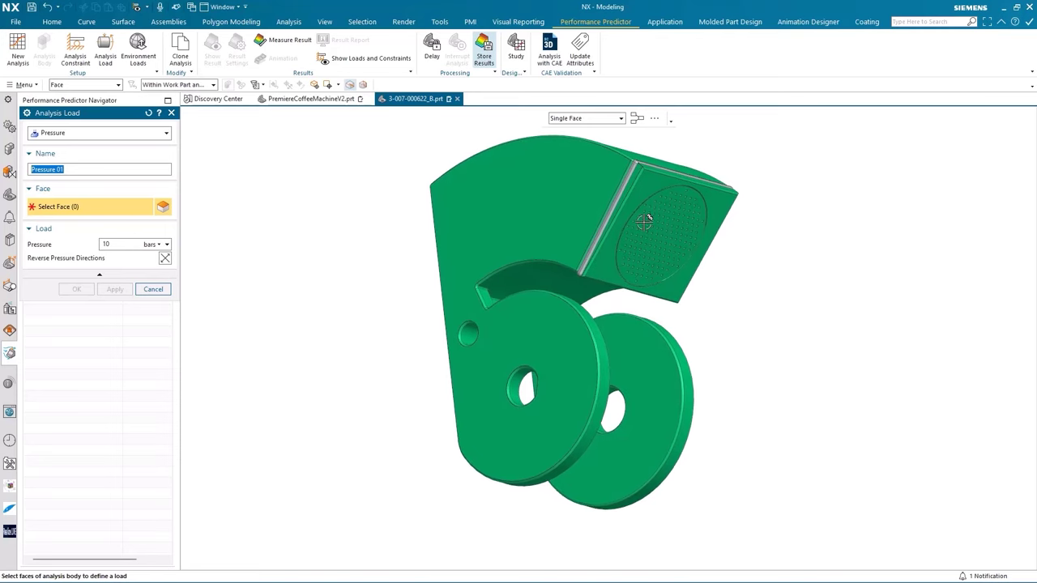
# Step: Pick the dotted front face to receive the 10 bar pressure load
pyautogui.click(646, 220)
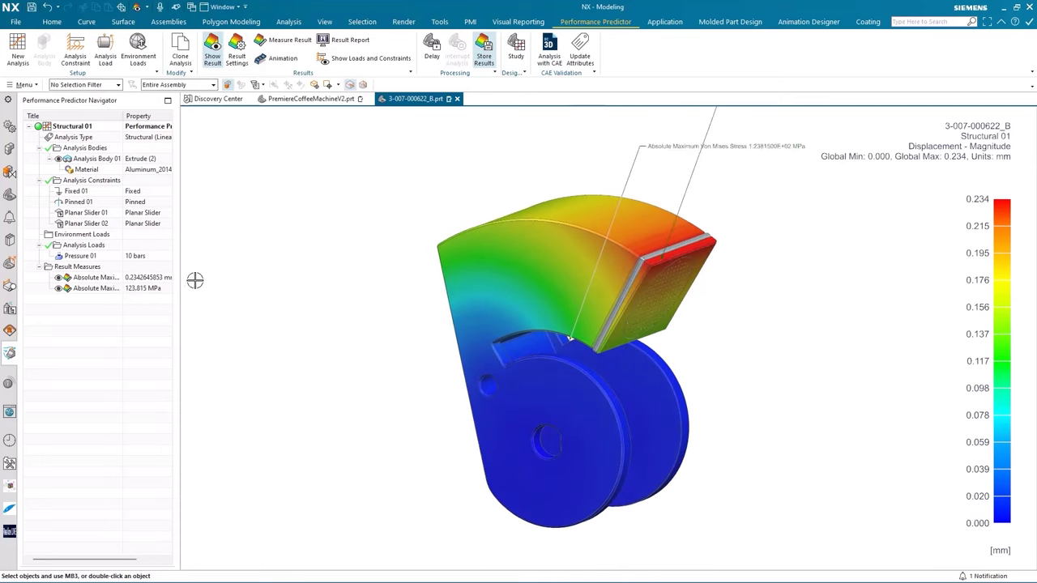
# Step: Label the maximum displacement, show Stress coloured by Material Limit, and begin a result measurement
pyautogui.moveTo(178, 267); pyautogui.dragTo(237, 268)
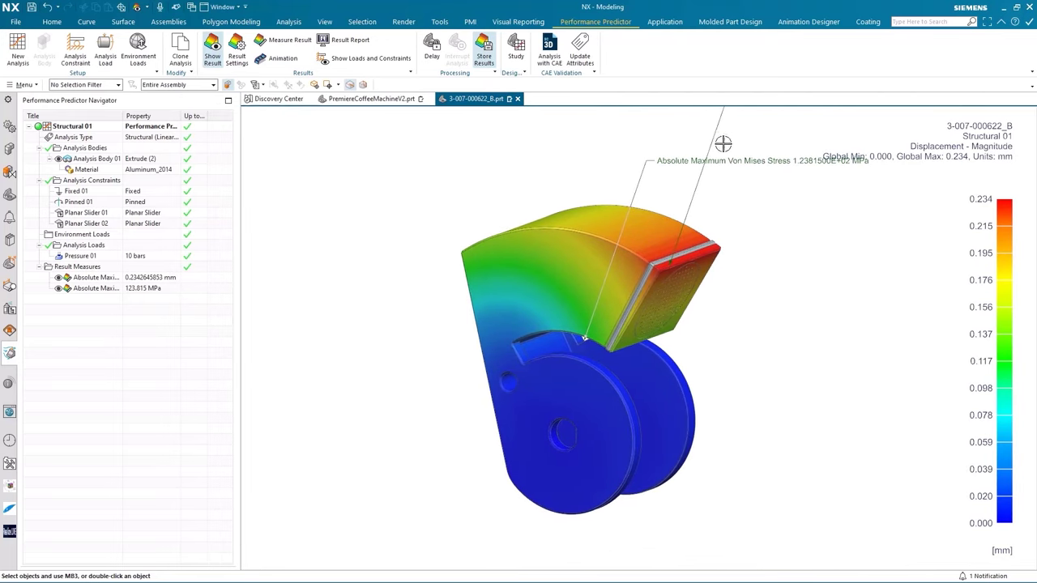
pyautogui.click(742, 213)
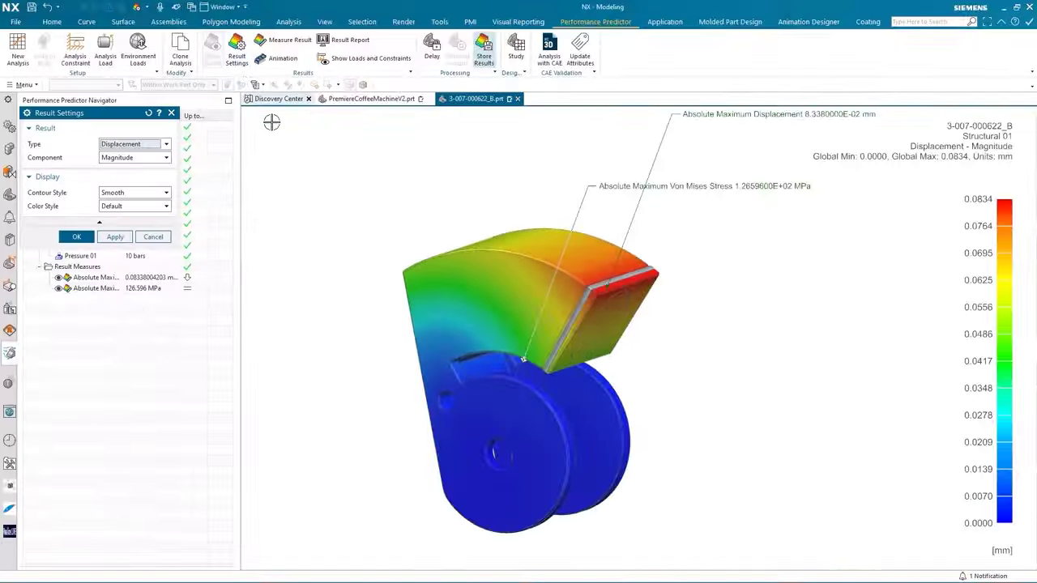
pyautogui.click(166, 143)
pyautogui.click(123, 165)
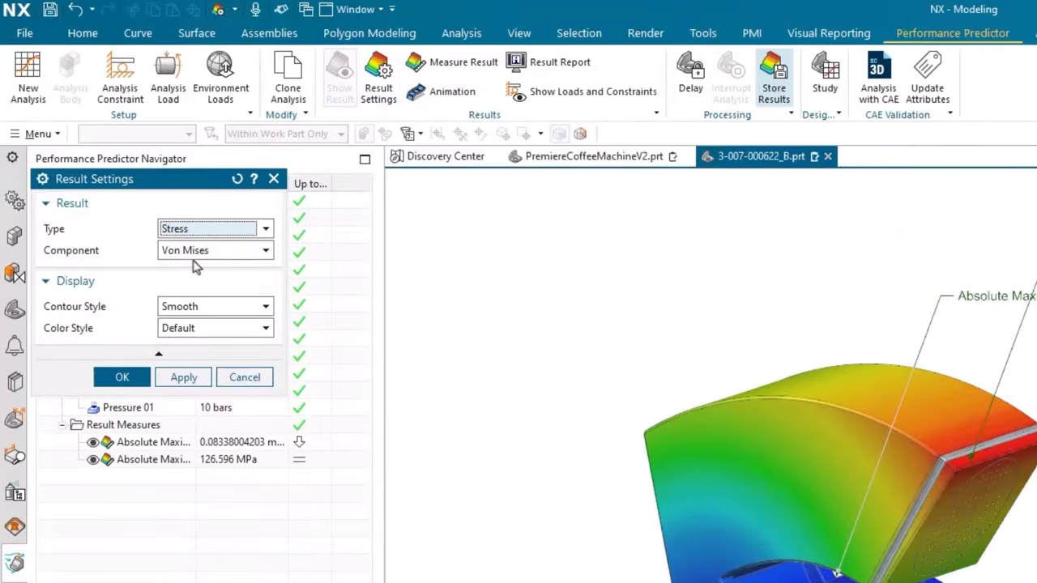
pyautogui.click(202, 328)
pyautogui.click(197, 372)
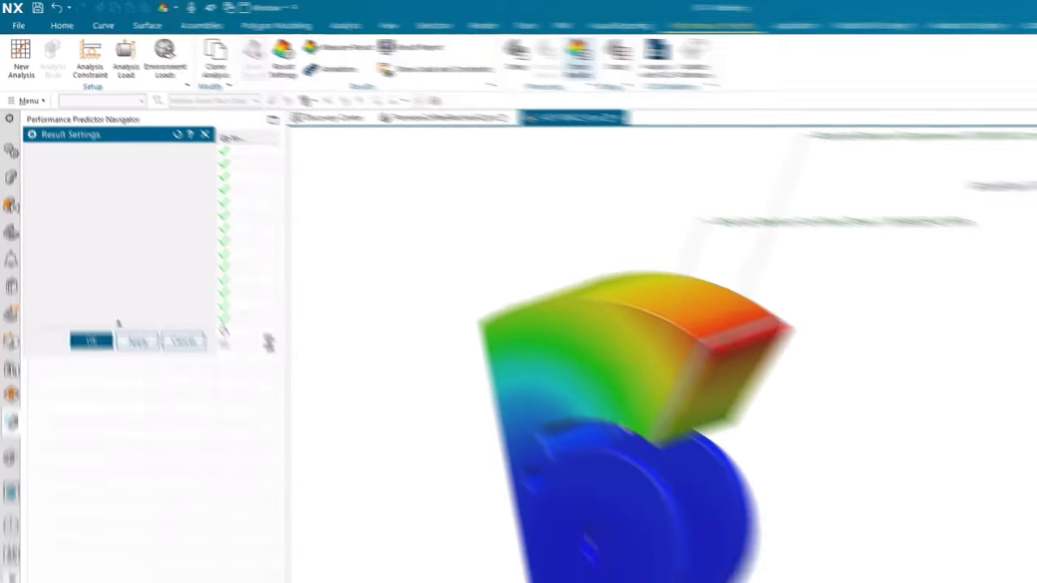
pyautogui.click(95, 341)
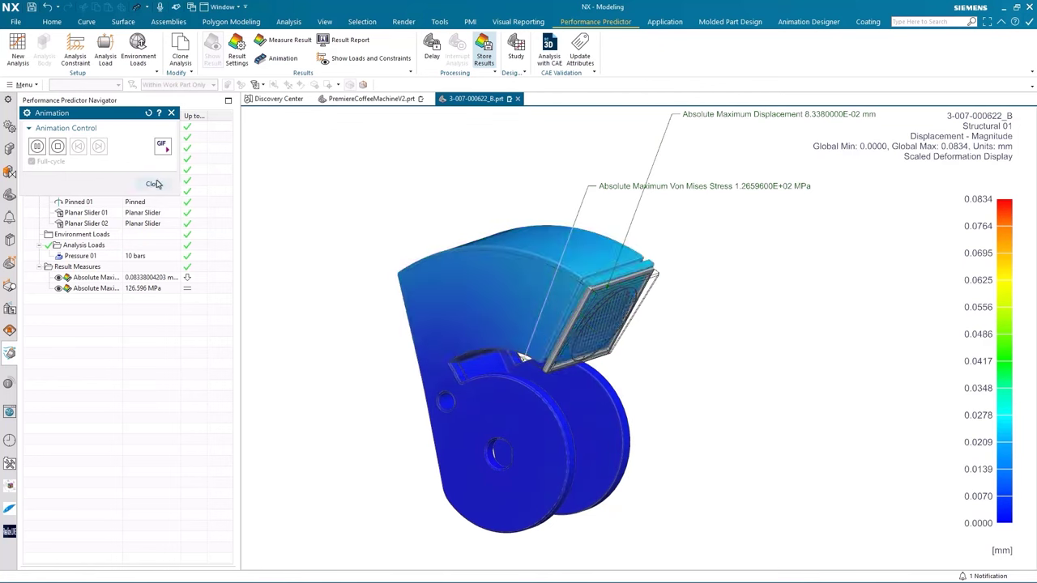
pyautogui.click(153, 184)
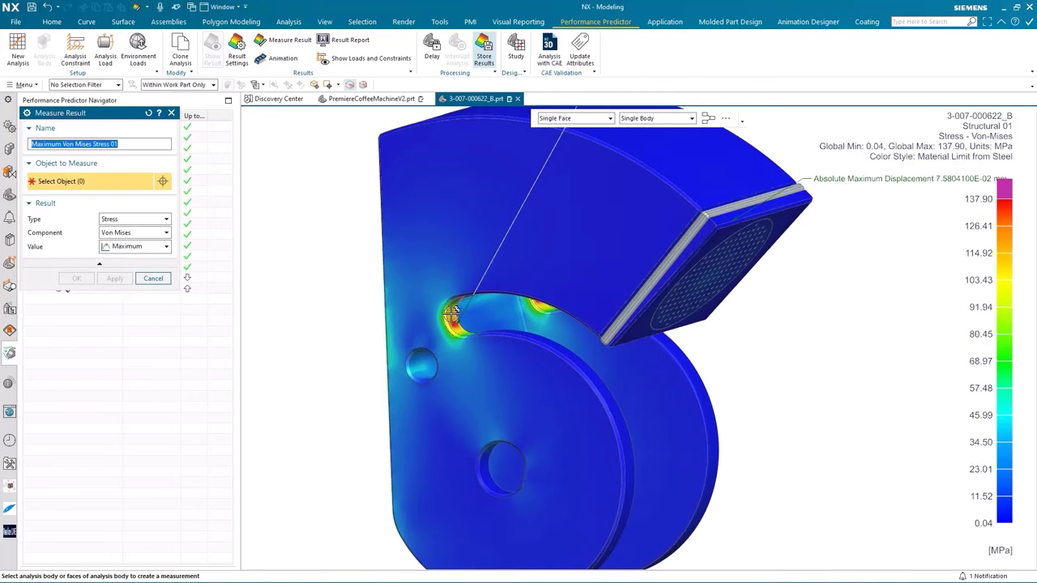
# Step: Measure maximum von Mises stress across three blended slot faces, about 116.6 MPa
pyautogui.click(451, 311)
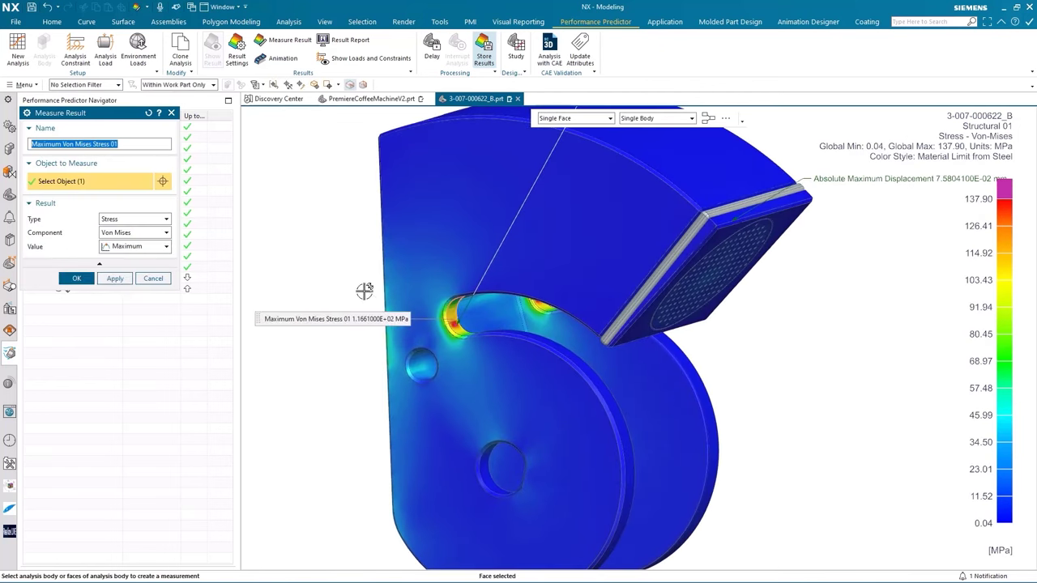
pyautogui.click(466, 328)
pyautogui.moveTo(326, 363); pyautogui.dragTo(557, 363, button='middle')
pyautogui.click(557, 344)
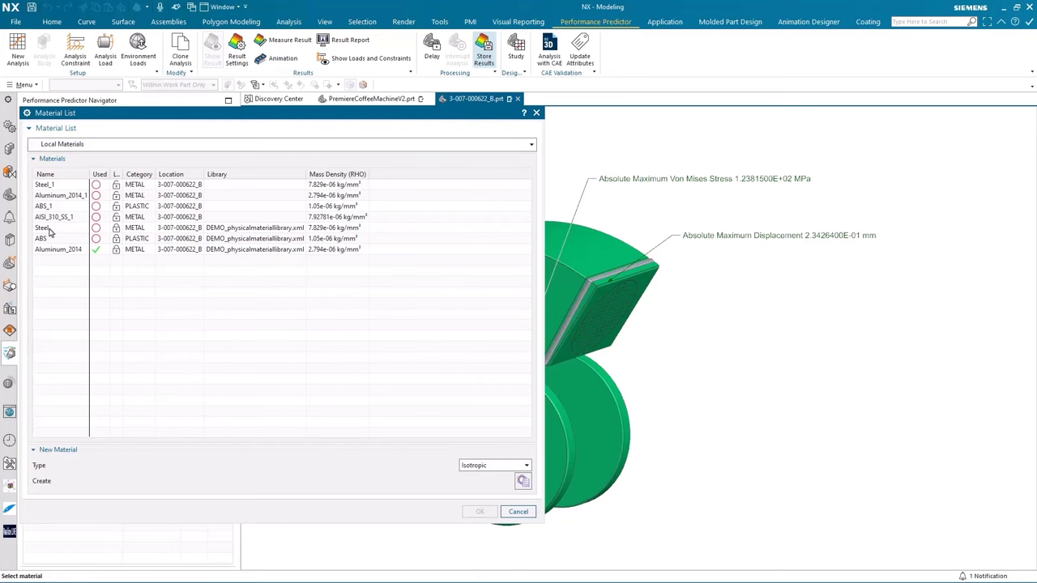
# Step: Set the analysis body material to Steel and rerun, dropping displacement to 0.0834 mm
pyautogui.click(44, 229)
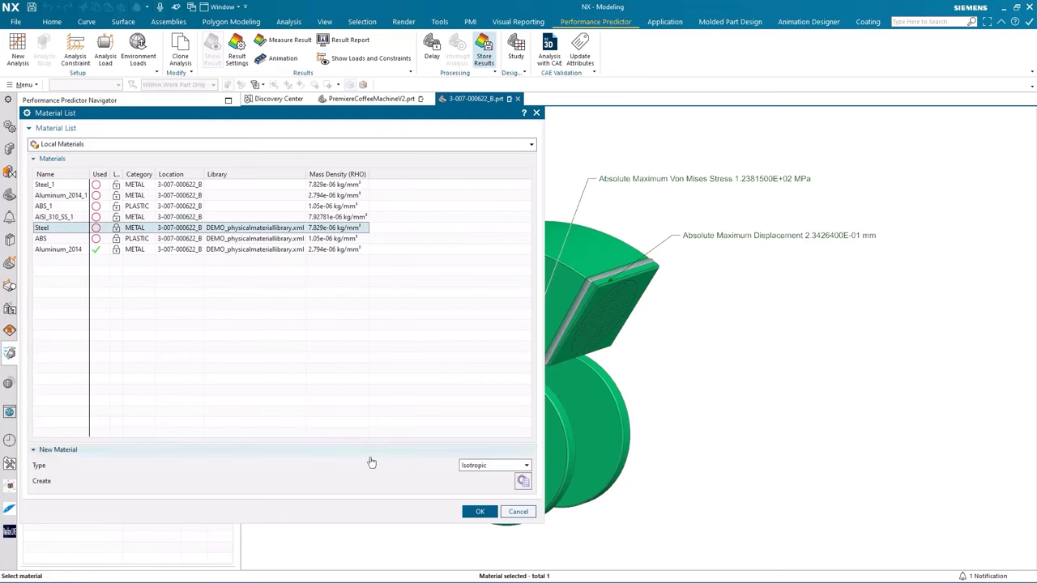
pyautogui.click(479, 513)
pyautogui.click(115, 280)
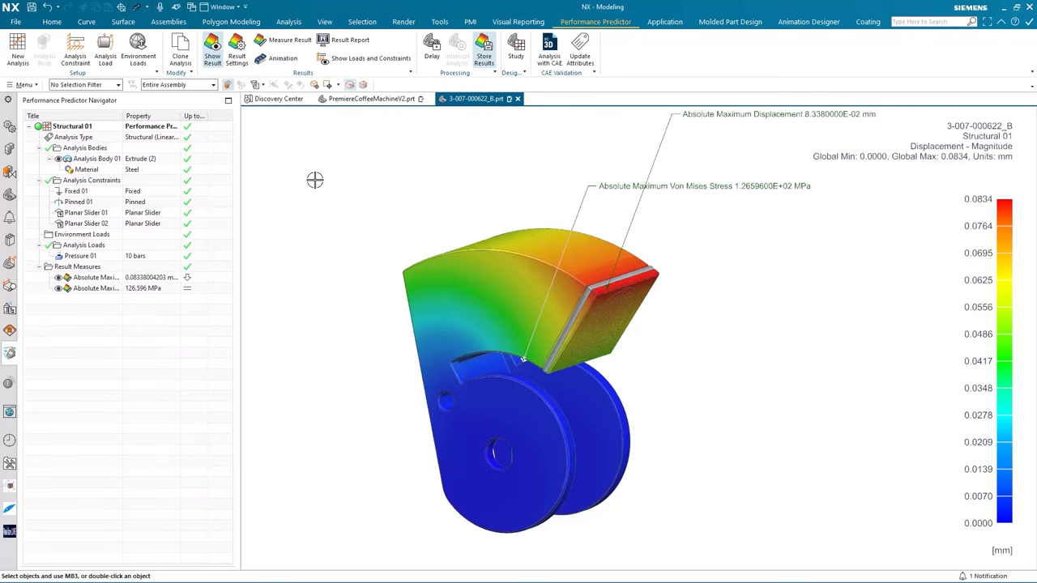
# Step: Set Result Settings to Stress type with Material Limit colour style
pyautogui.click(236, 50)
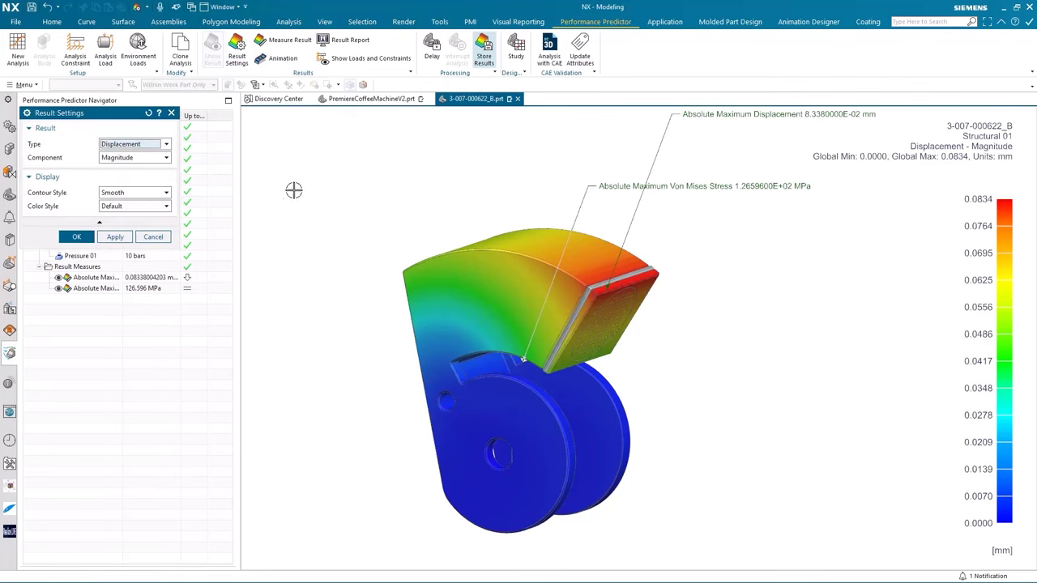
pyautogui.click(120, 165)
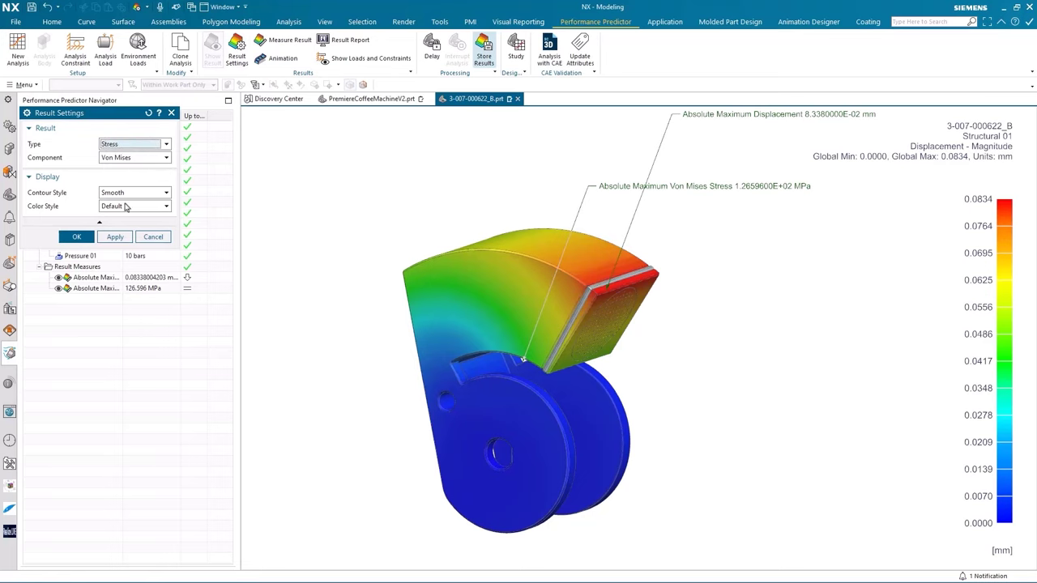
pyautogui.click(126, 208)
pyautogui.click(120, 237)
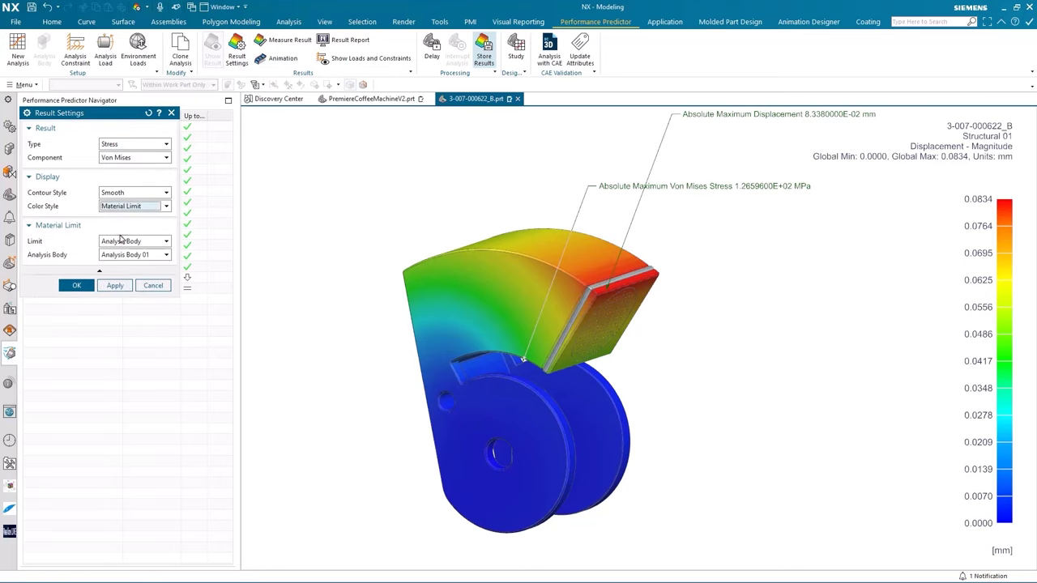
pyautogui.click(94, 285)
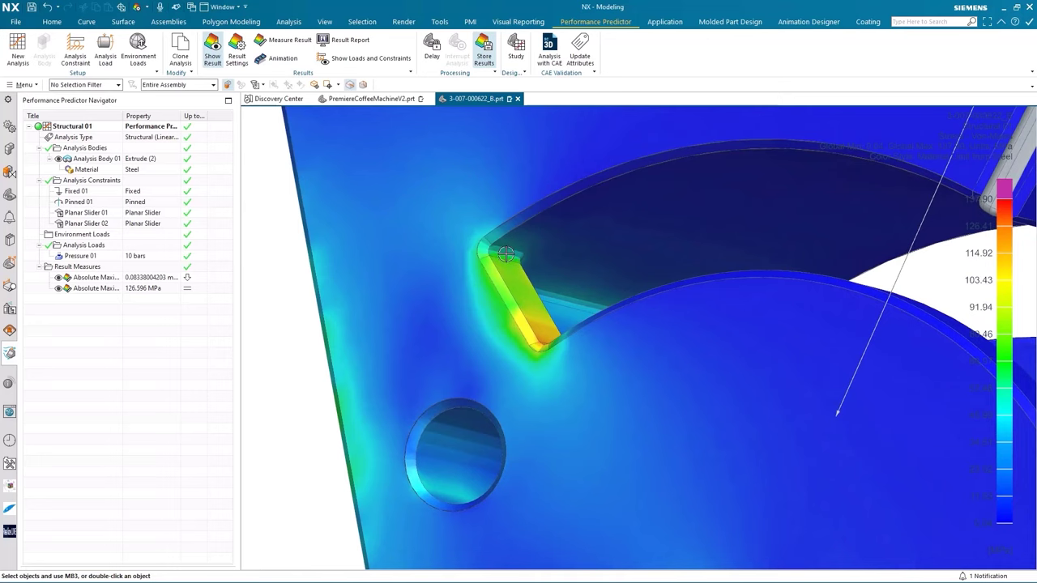
# Step: Enlarge the slot-corner edge blend to a 3.5 mm radius and generate the Result Report
pyautogui.doubleClick(505, 254)
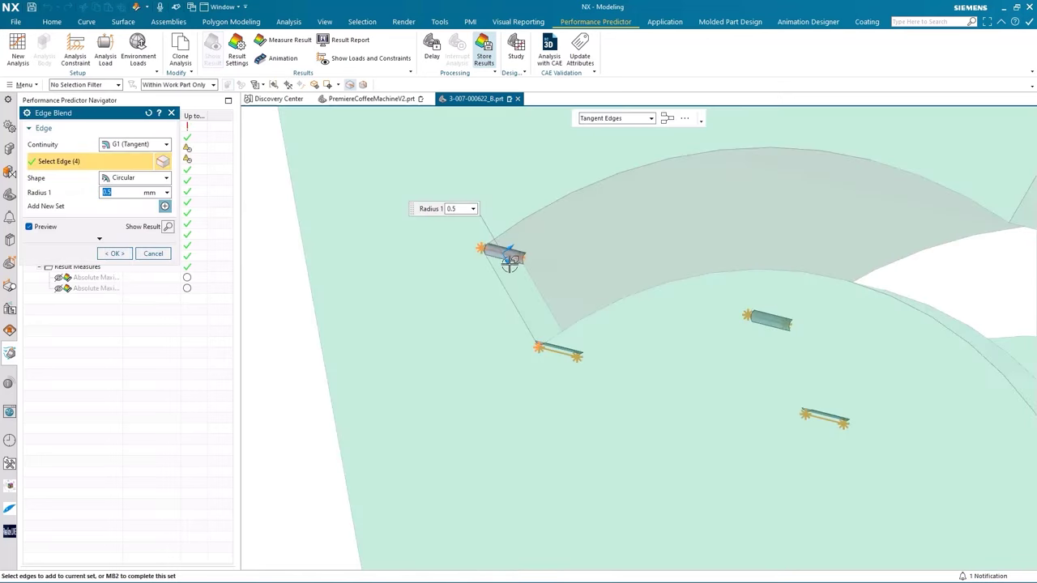
pyautogui.moveTo(508, 258); pyautogui.dragTo(482, 298)
pyautogui.click(115, 253)
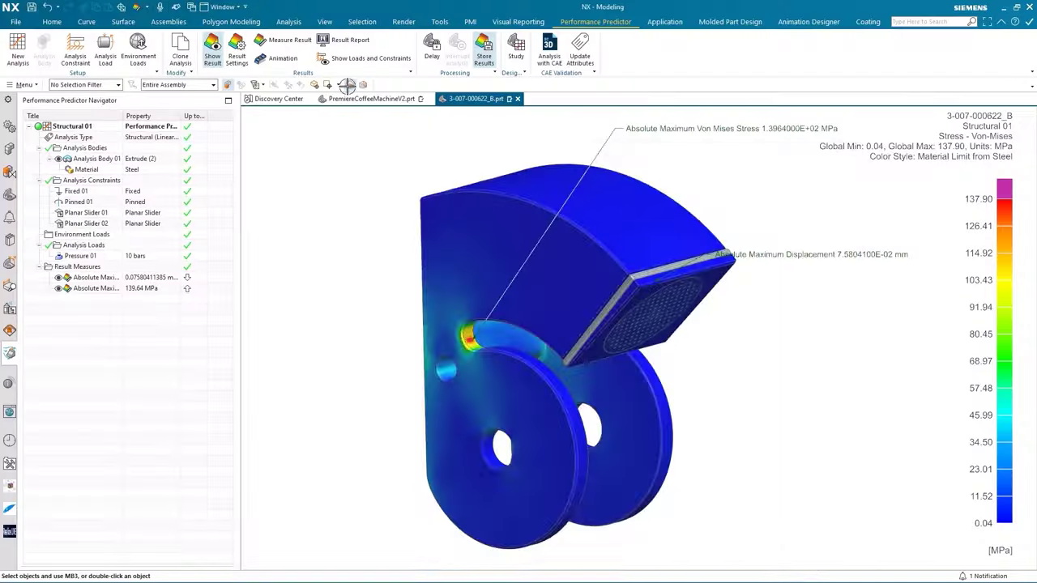
pyautogui.click(350, 40)
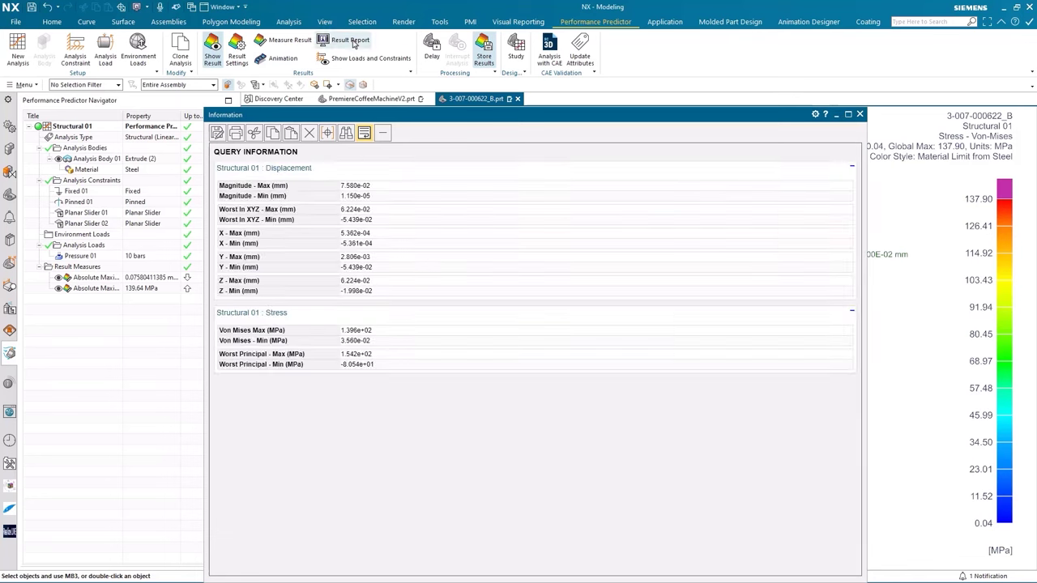